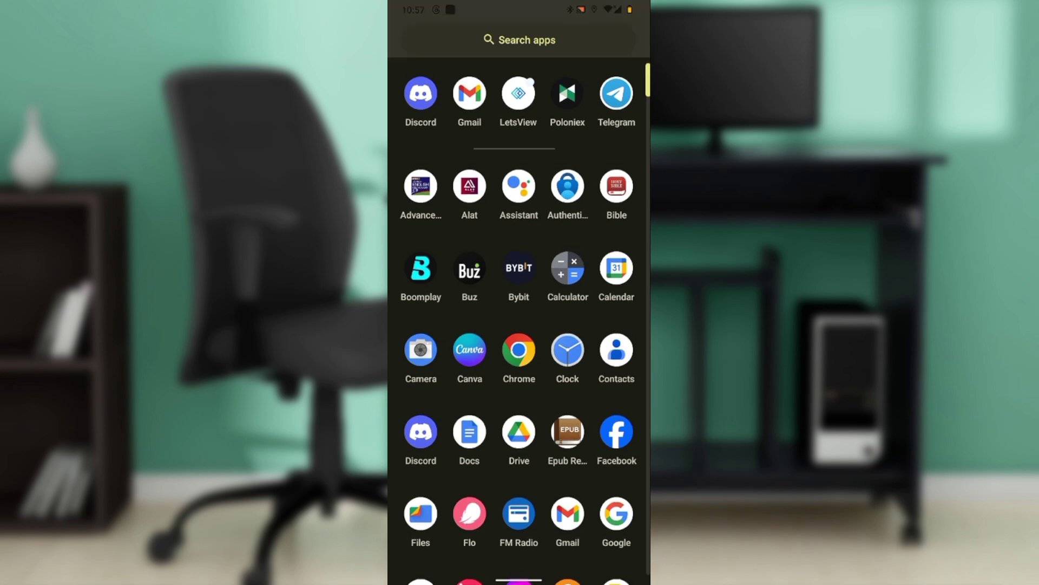
pyautogui.scroll(-1, 519, 325)
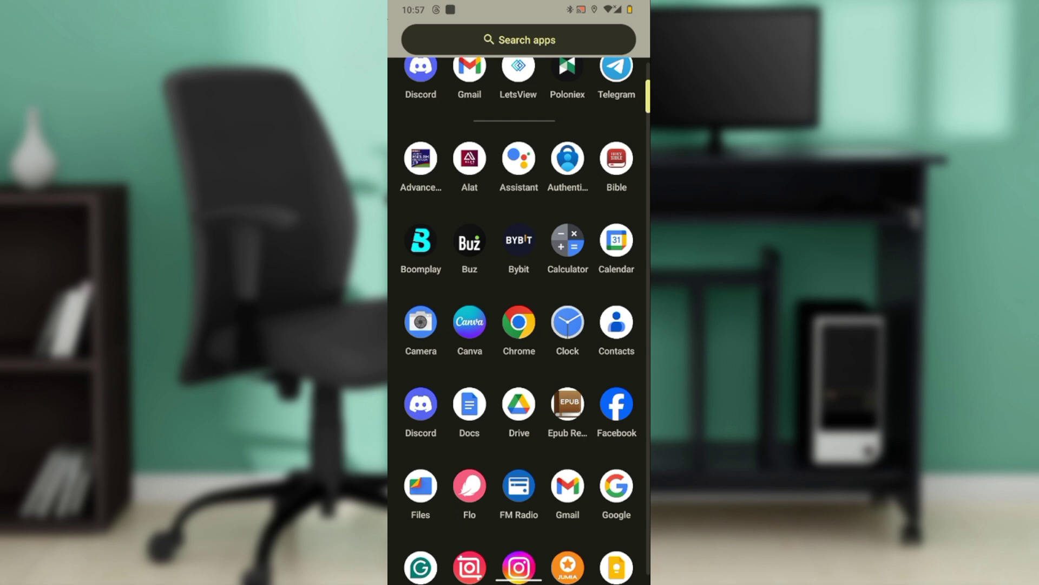
pyautogui.scroll(-3, 519, 325)
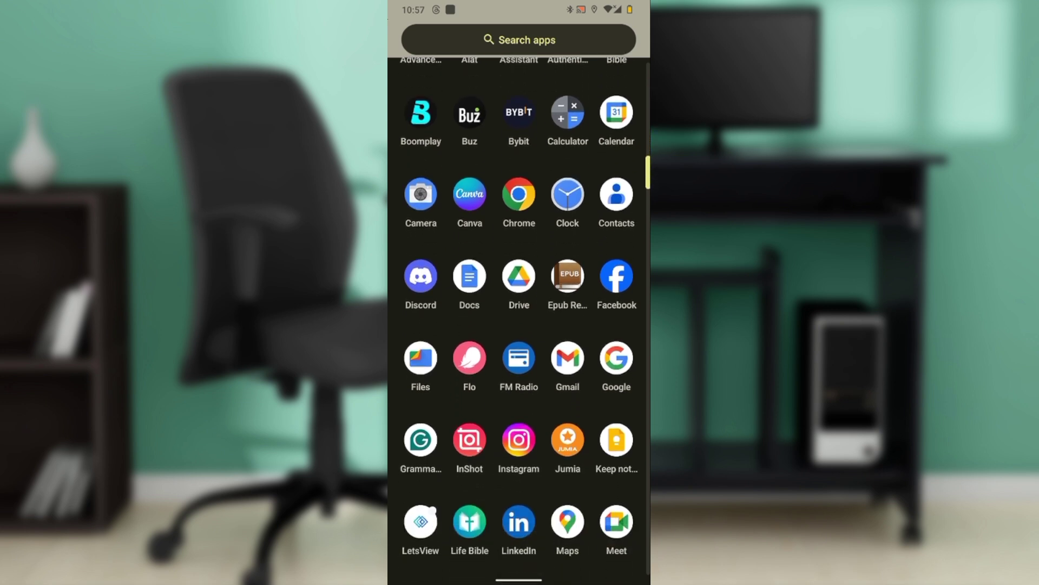
pyautogui.scroll(-2, 519, 325)
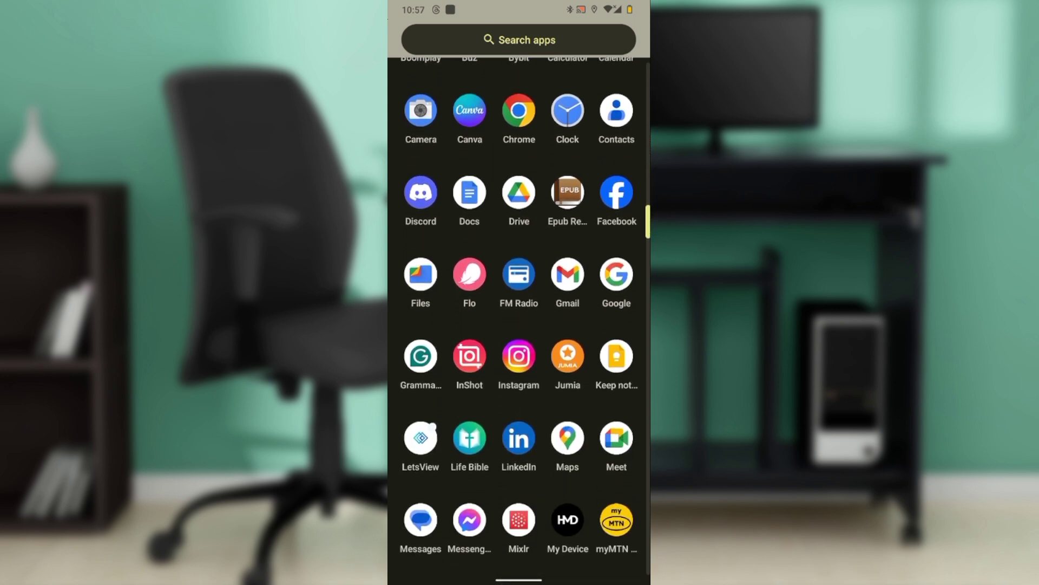
pyautogui.scroll(-1, 519, 325)
pyautogui.scroll(-2, 519, 325)
pyautogui.scroll(-1, 519, 325)
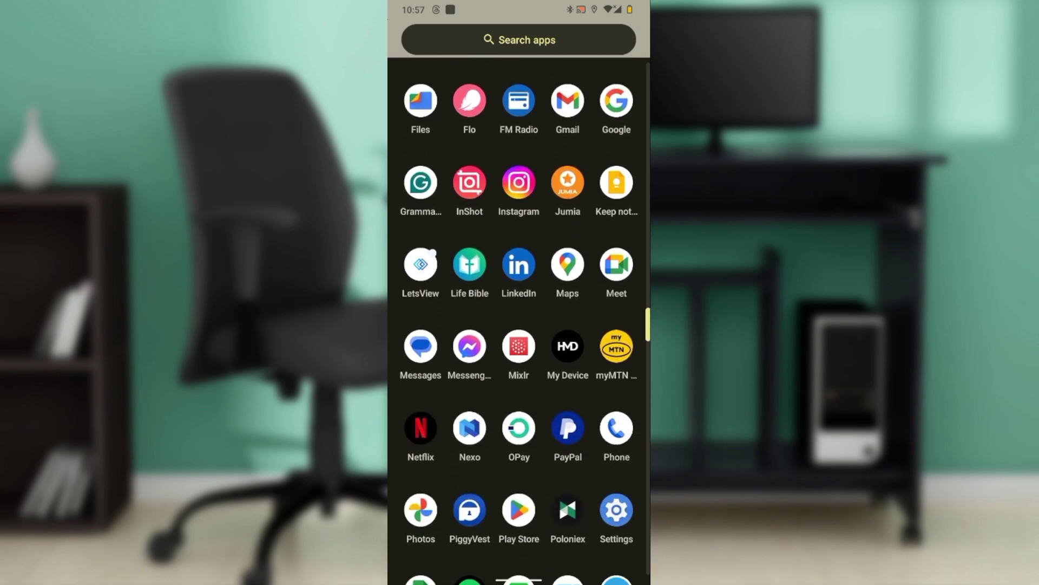
pyautogui.scroll(-2, 520, 325)
# Launch Google Play Store and start a search there for poloniex.
pyautogui.click(517, 428)
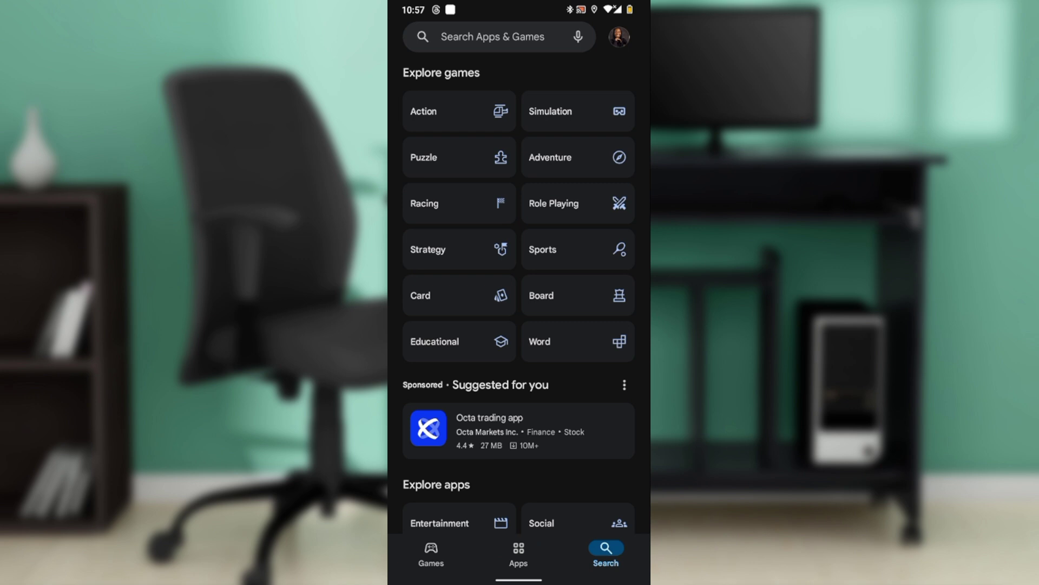
pyautogui.click(493, 36)
pyautogui.write('p')
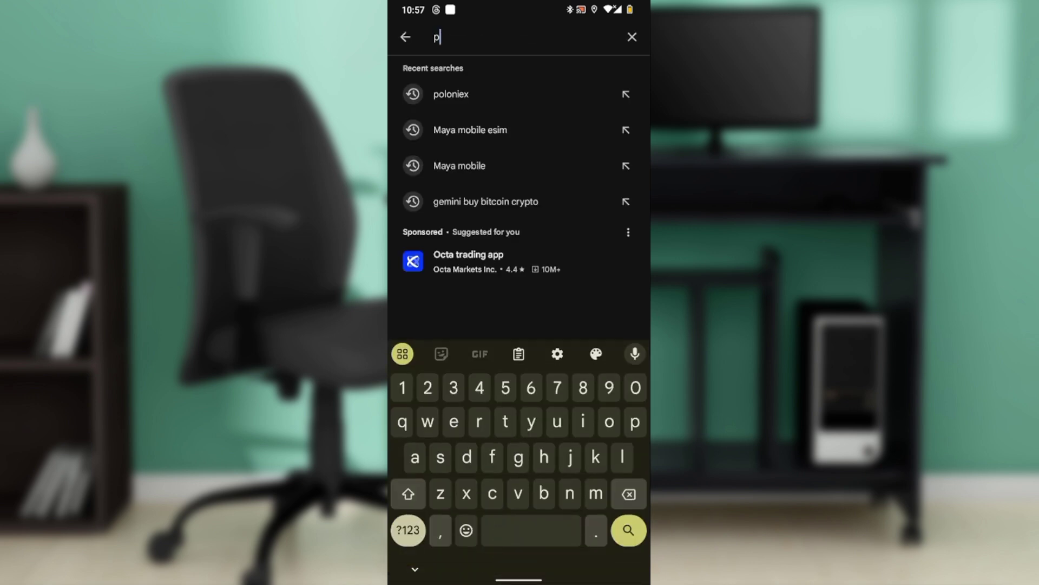
pyautogui.write('oloniex')
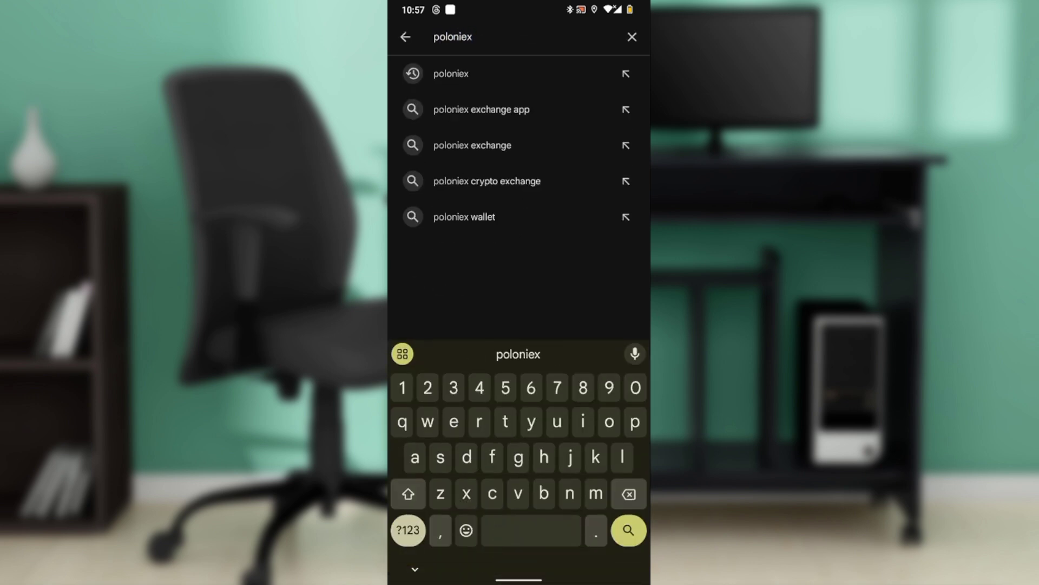
# Submit the poloniex search to list Poloniex Crypto Exchange.
pyautogui.click(628, 530)
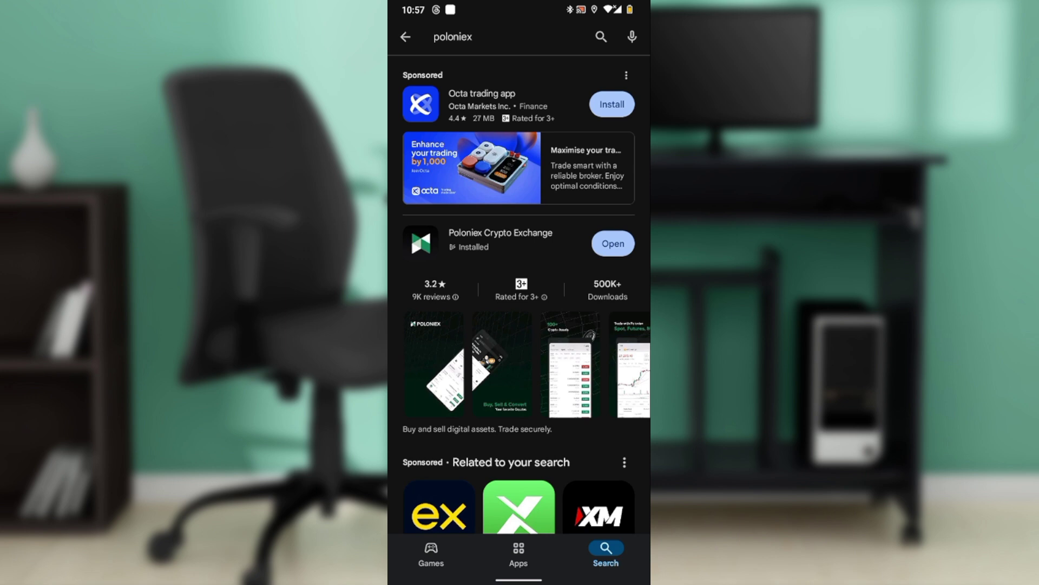
# Open the Poloniex Crypto Exchange listing from the search results.
pyautogui.click(500, 235)
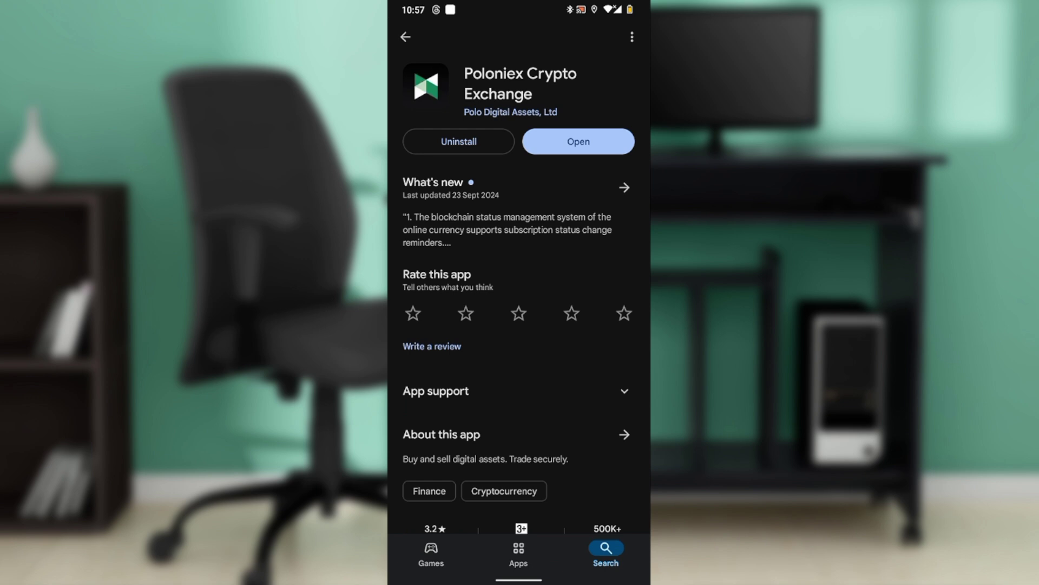
pyautogui.scroll(-1, 518, 325)
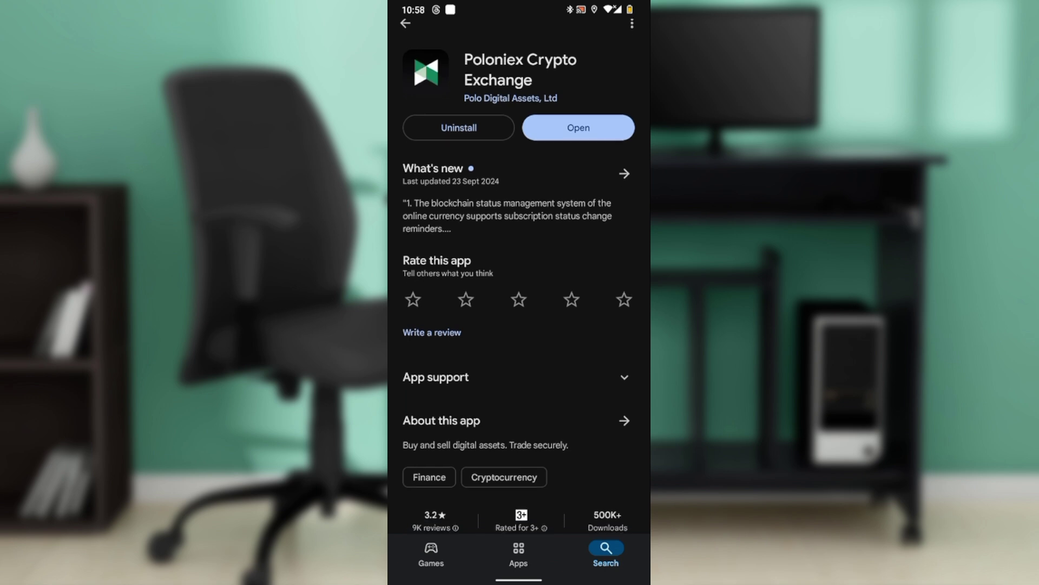
pyautogui.scroll(1, 520, 325)
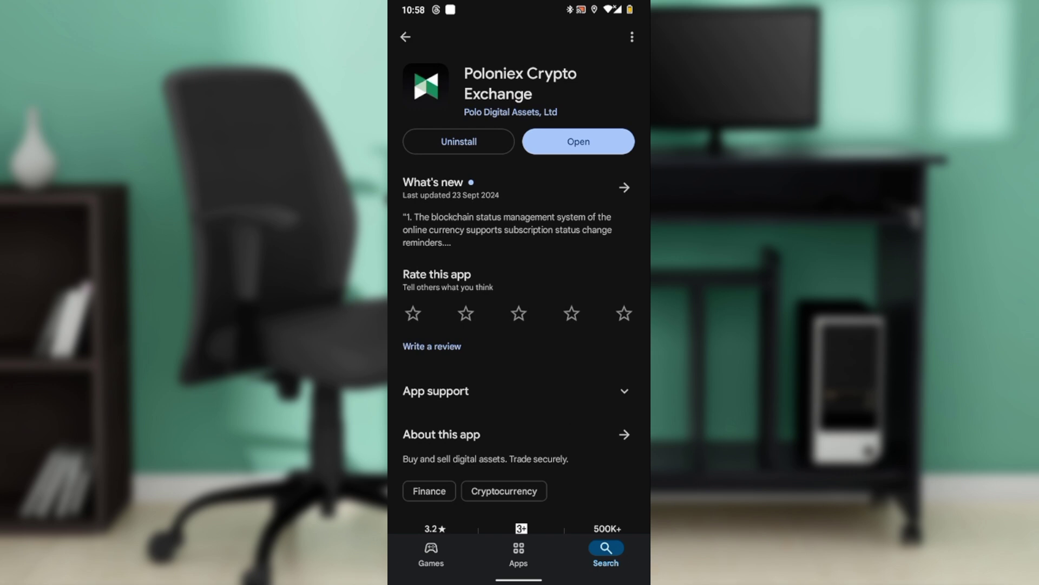
# Launch Poloniex Crypto Exchange from its Play Store listing.
pyautogui.click(579, 141)
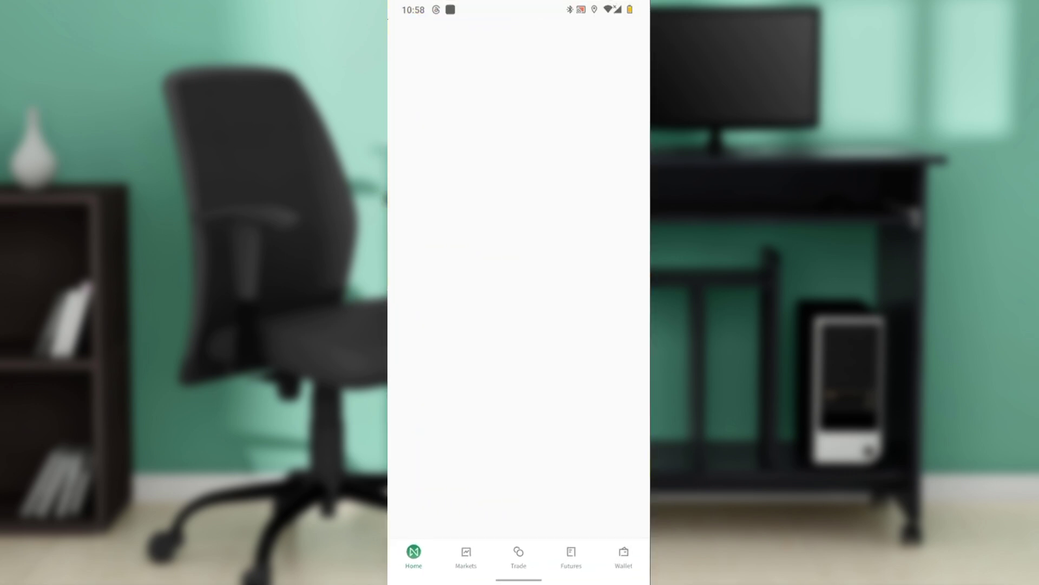